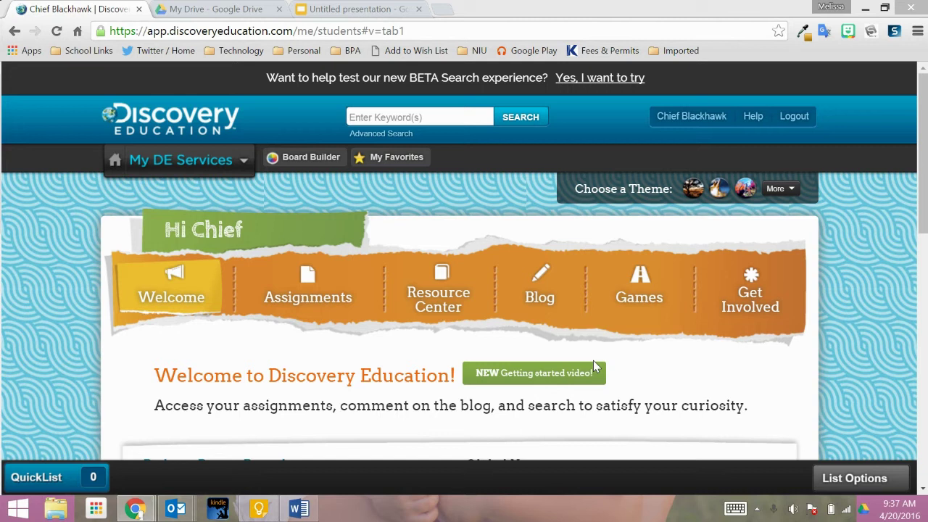
Step: Search Discovery Education for 'passover' and open the Passover Foods (01:36) video segment
left_click(406, 119)
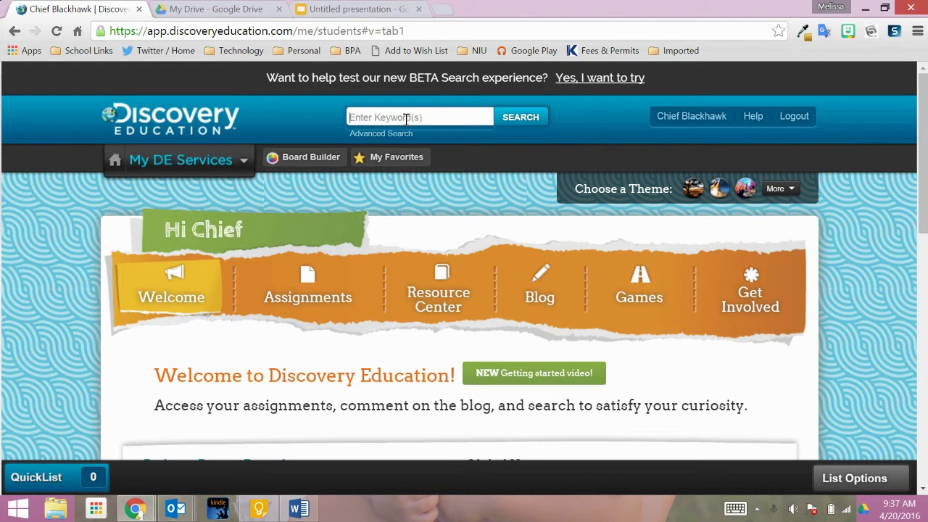
type("passover")
key("Return")
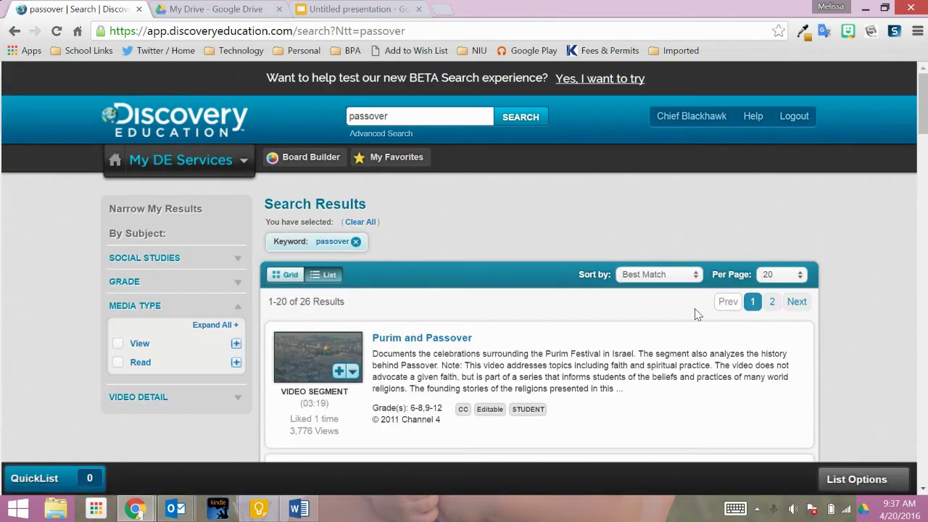
scroll(696, 314, "down", 1)
scroll(697, 315, "down", 4)
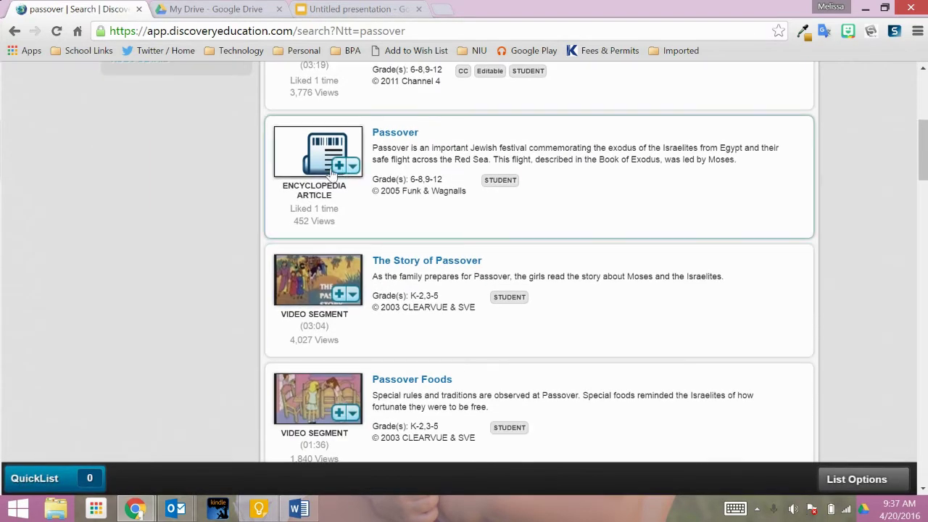
scroll(499, 371, "down", 2)
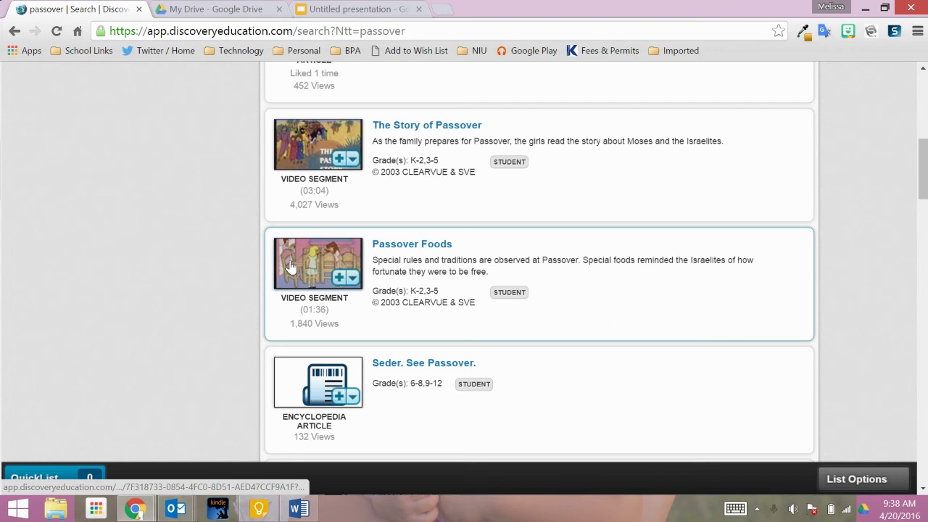
left_click(289, 265)
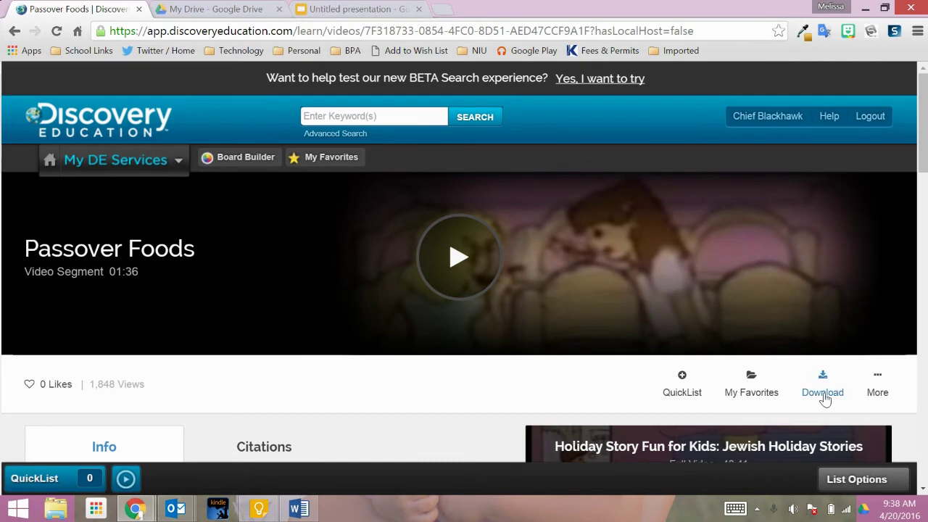
Step: Download the Low (4 MB) Passover Foods clip as 72392-HAVTD_300k, preview it briefly, then close the player
left_click(822, 393)
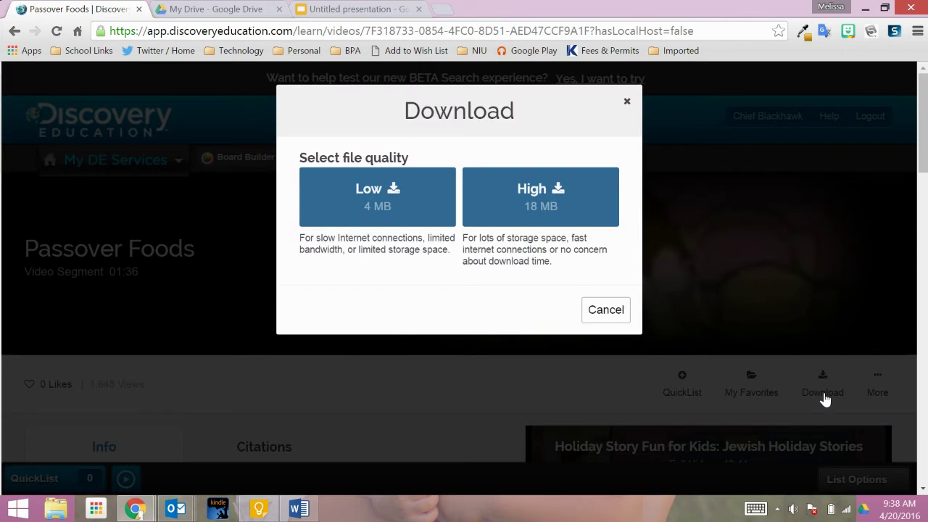
left_click(348, 202)
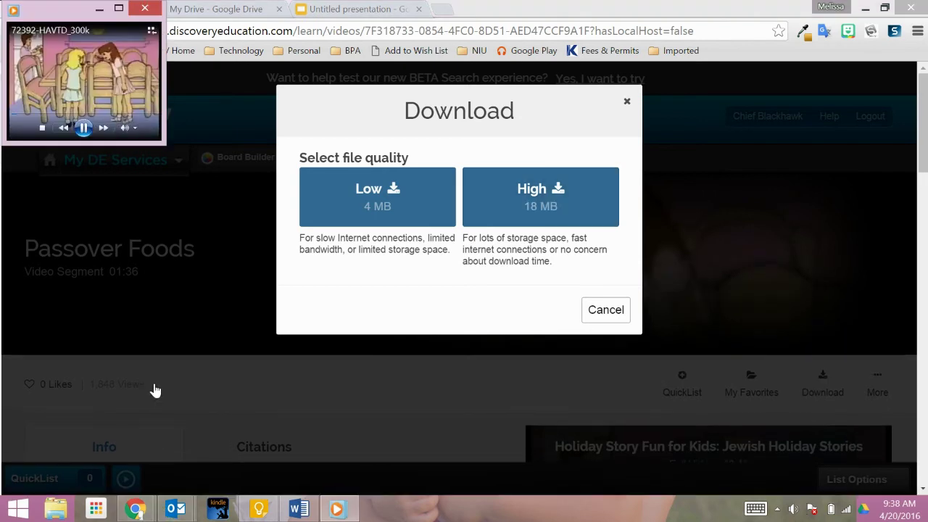
left_click(82, 128)
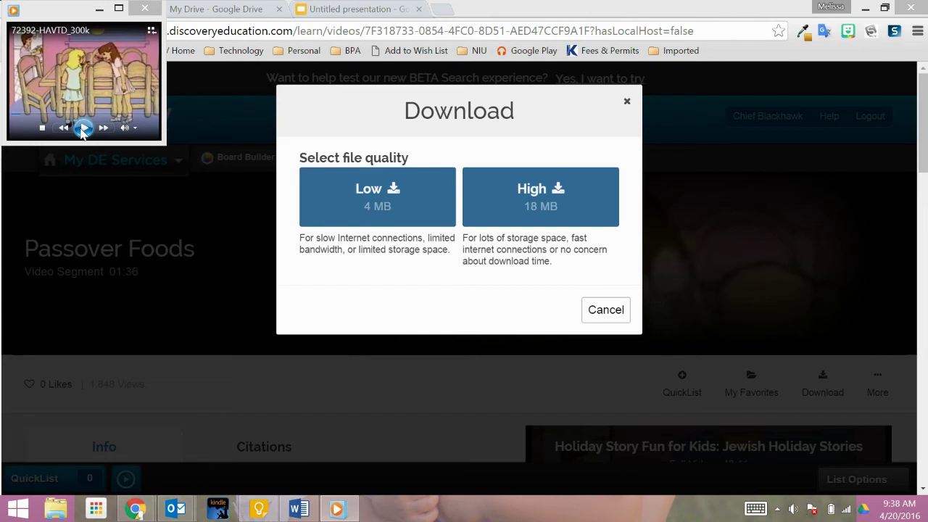
left_click(145, 8)
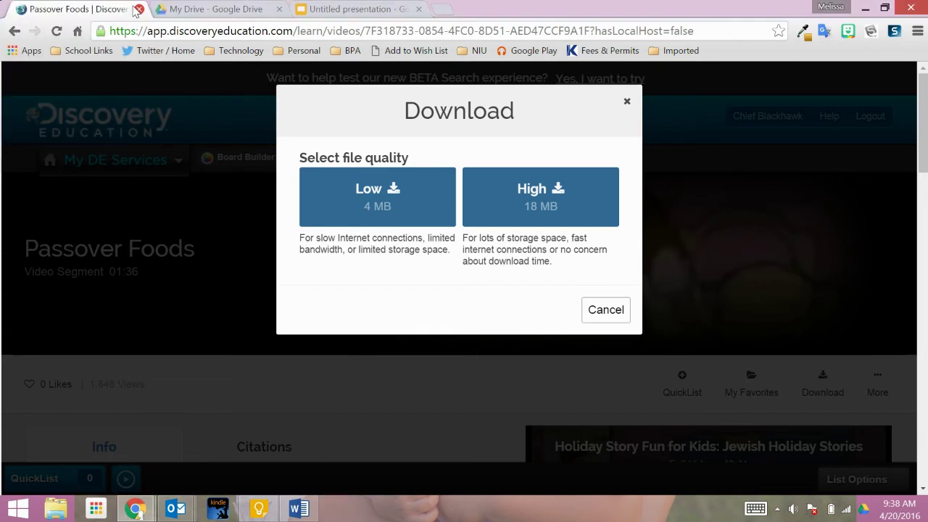
Step: Upload 72392-HAVTD_300k.mp4 from Downloads to My Drive, then return to the Untitled presentation
left_click(179, 7)
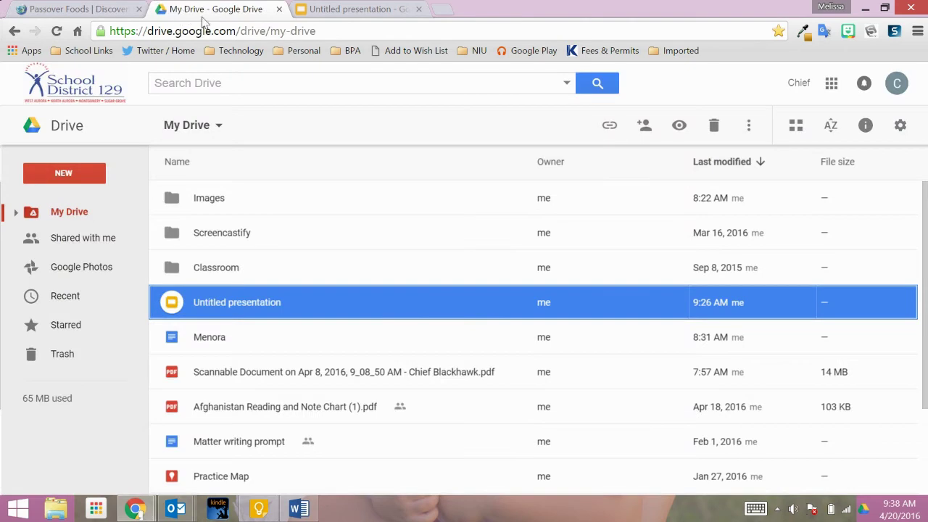
left_click(65, 184)
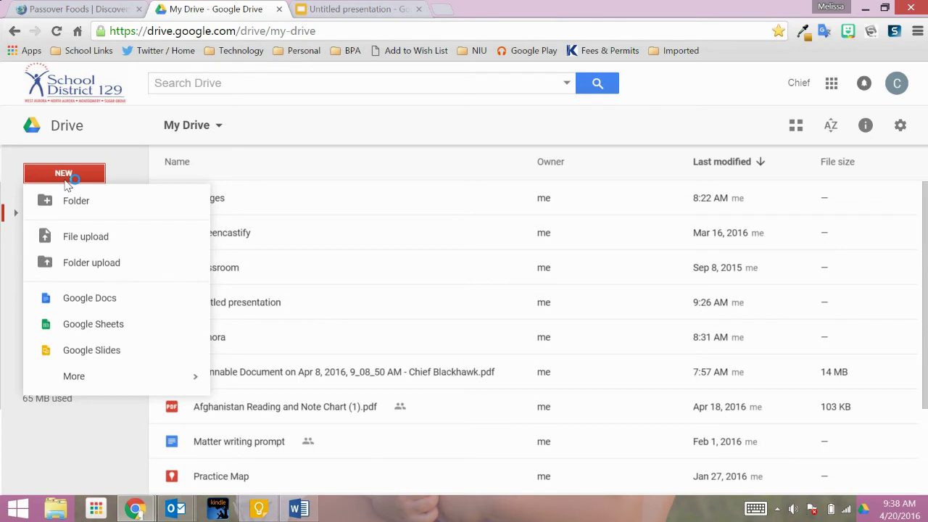
left_click(87, 244)
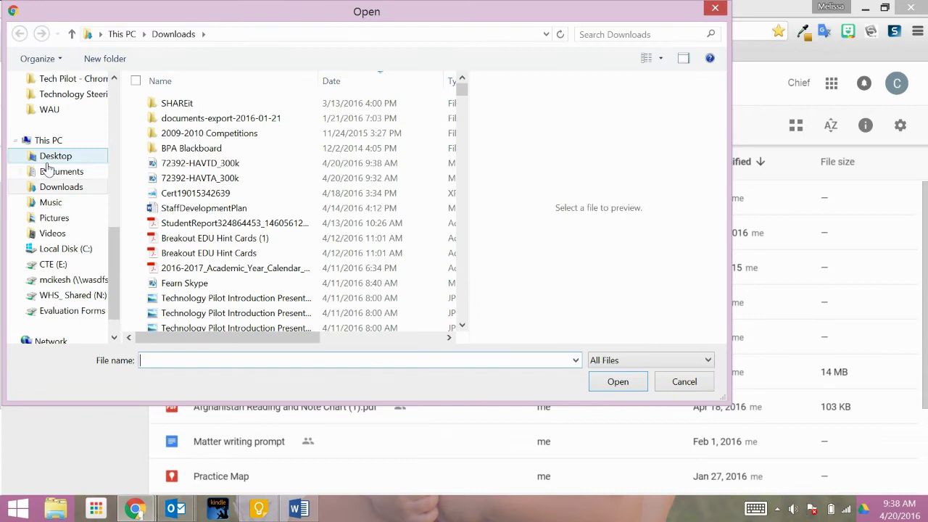
left_click(61, 186)
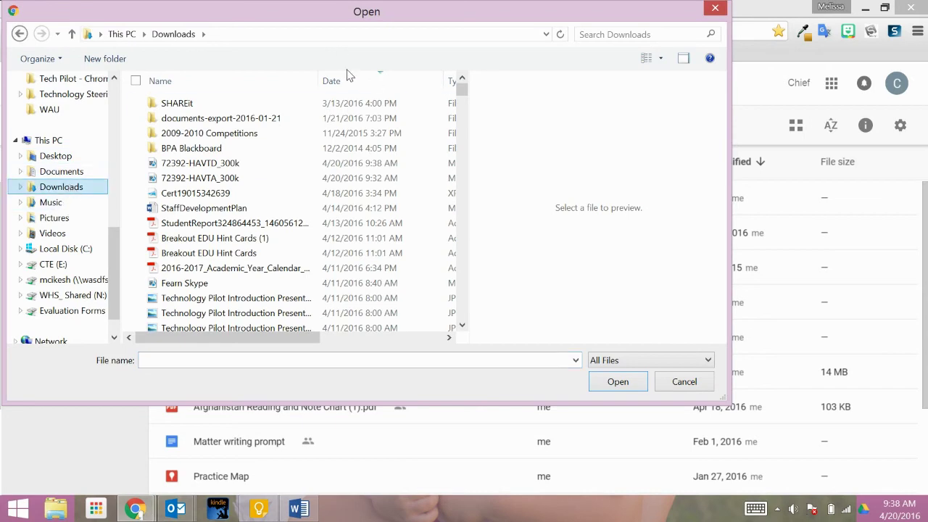
left_click(349, 79)
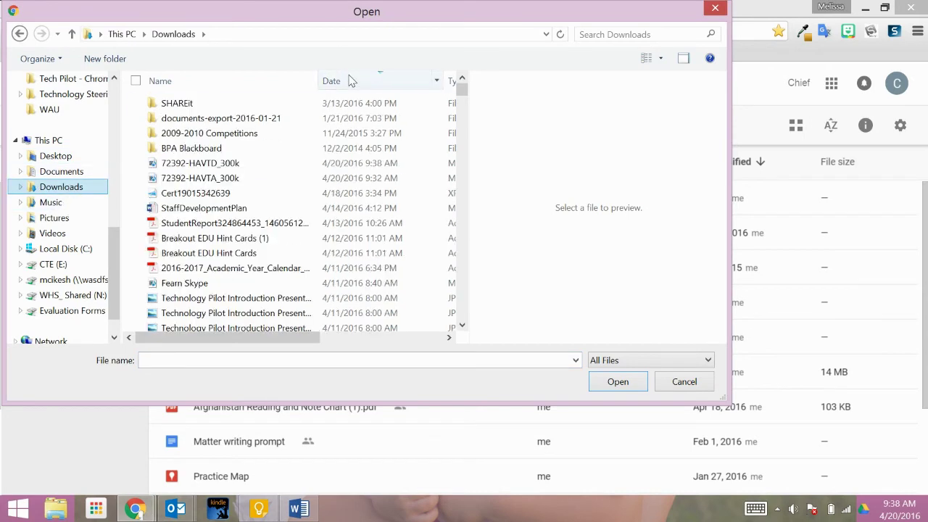
left_click(236, 167)
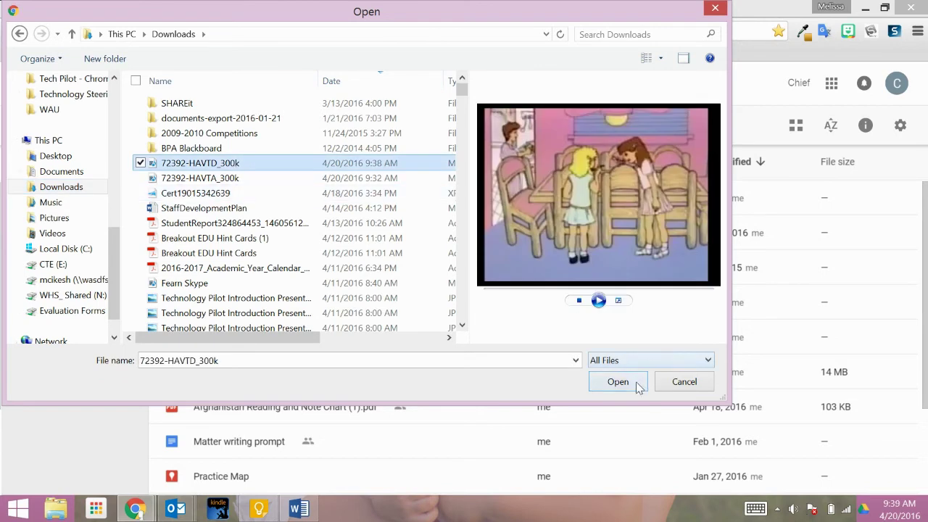
left_click(619, 382)
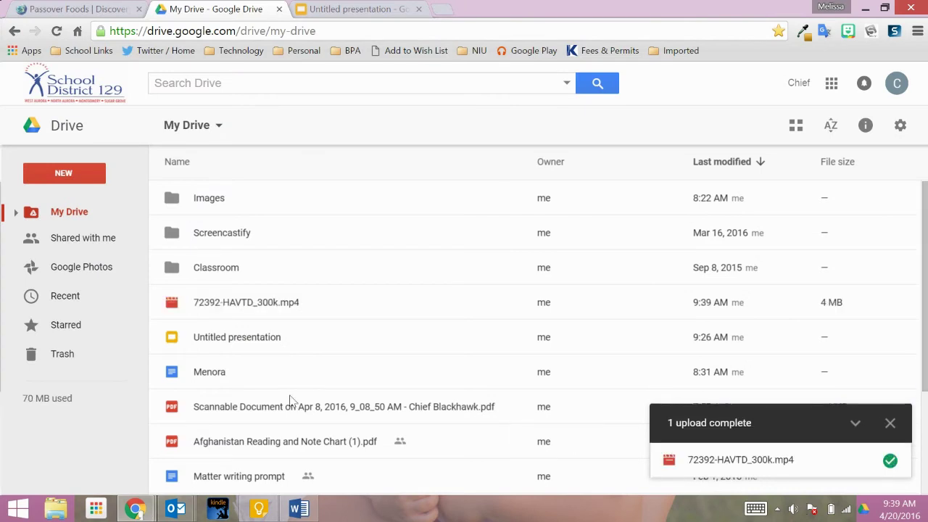
left_click(259, 307)
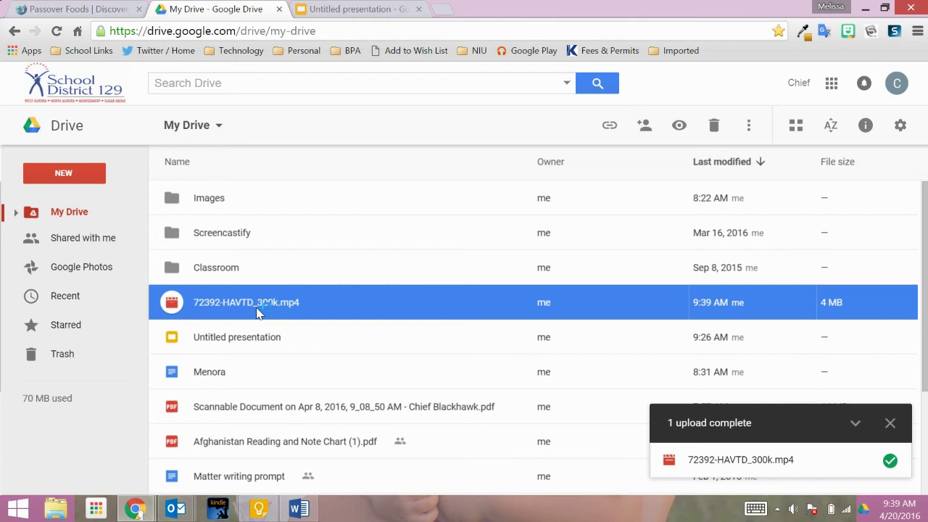
left_click(308, 16)
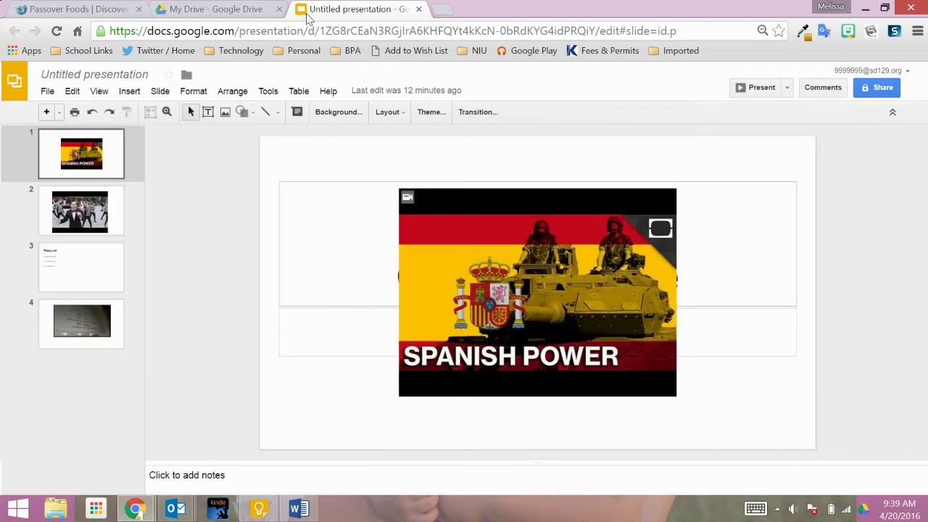
Step: Add a fifth slide titled 'Passover Food' with its body text box deleted
left_click(92, 335)
key("ctrl+m")
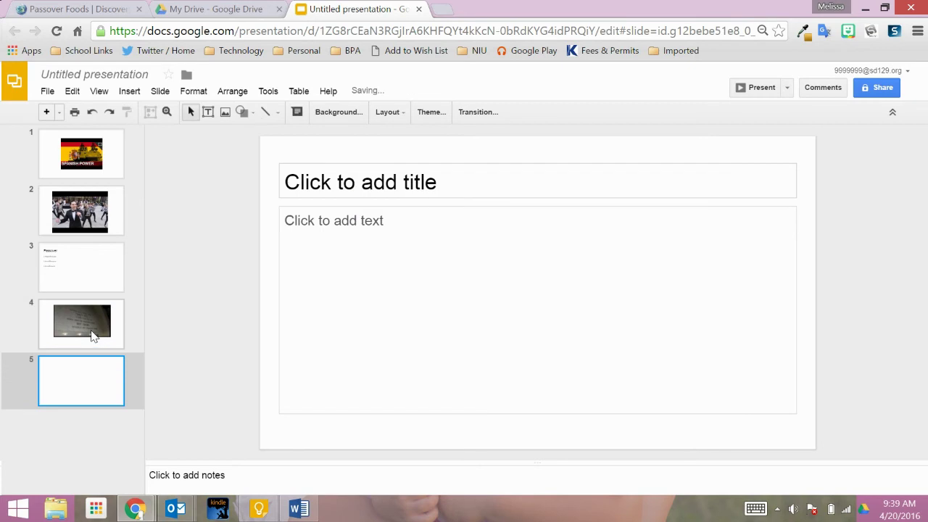
left_click(358, 280)
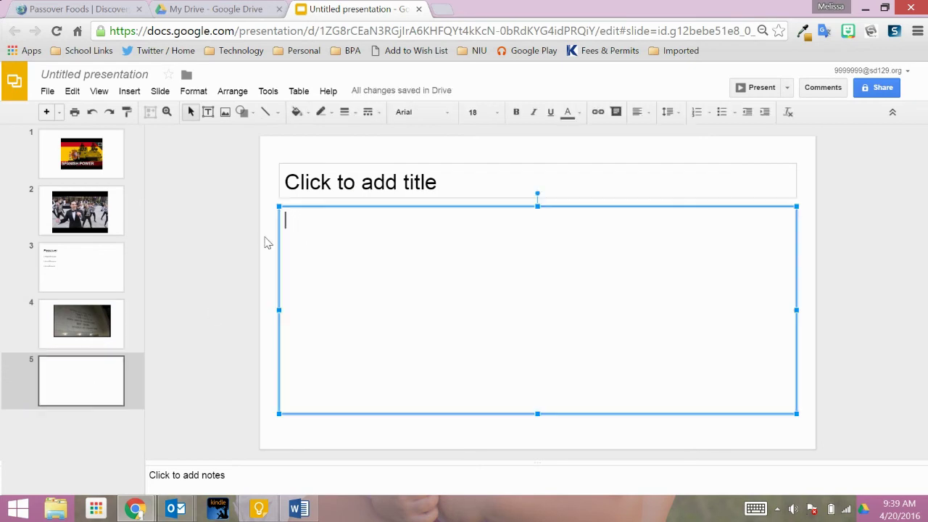
left_click(280, 247)
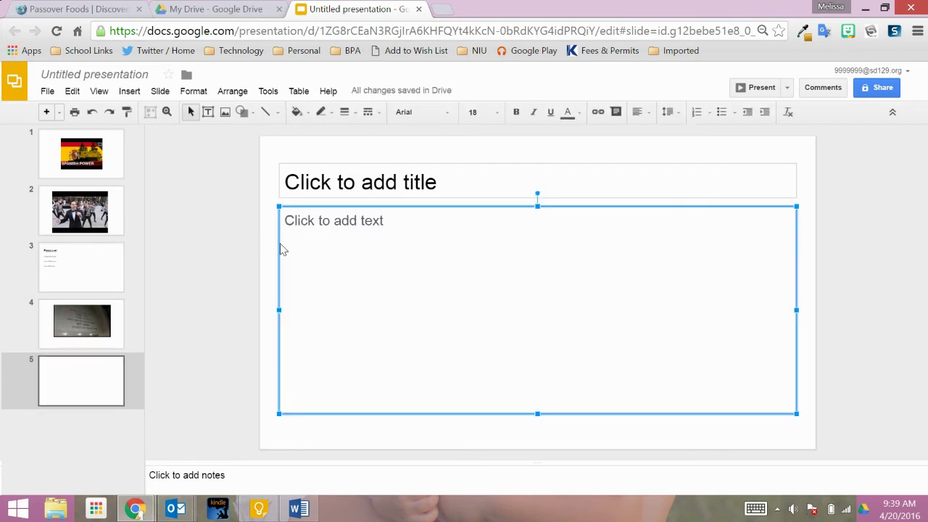
key("Delete")
left_click(367, 181)
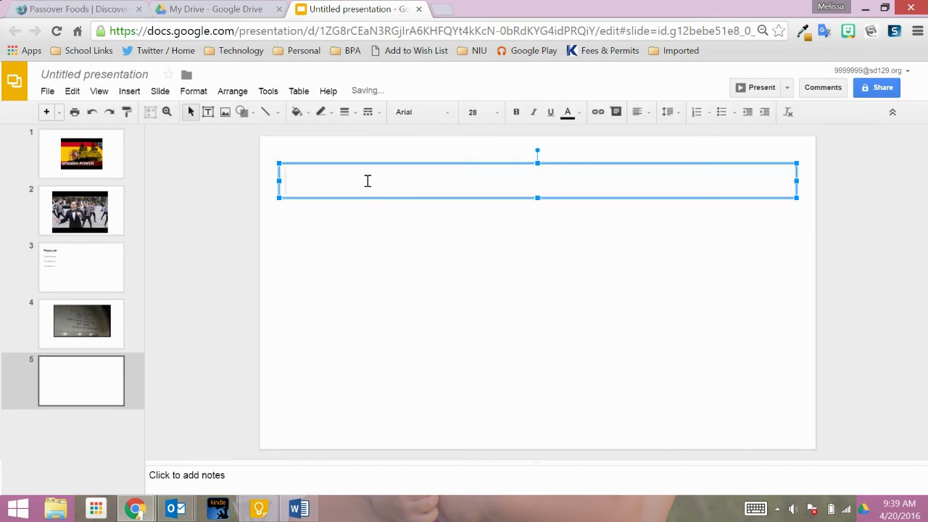
type("Passover Food")
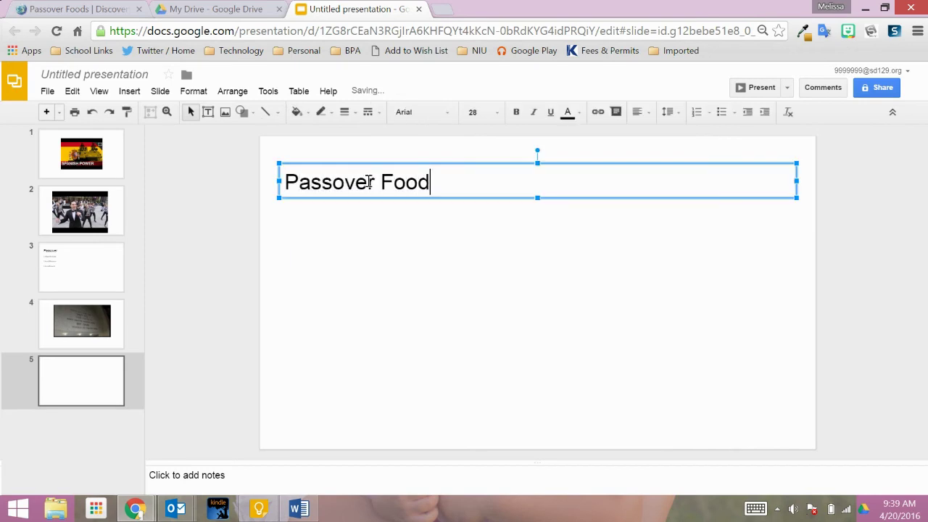
left_click(519, 304)
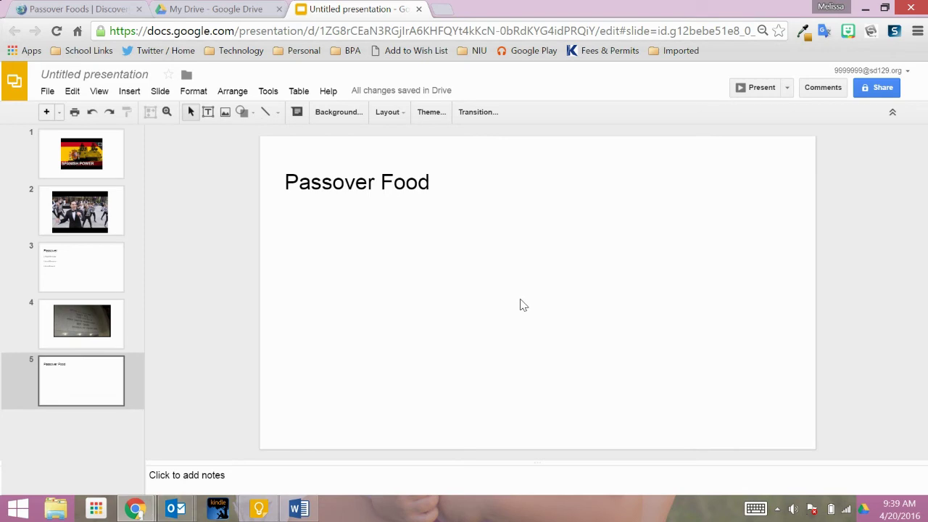
left_click(198, 15)
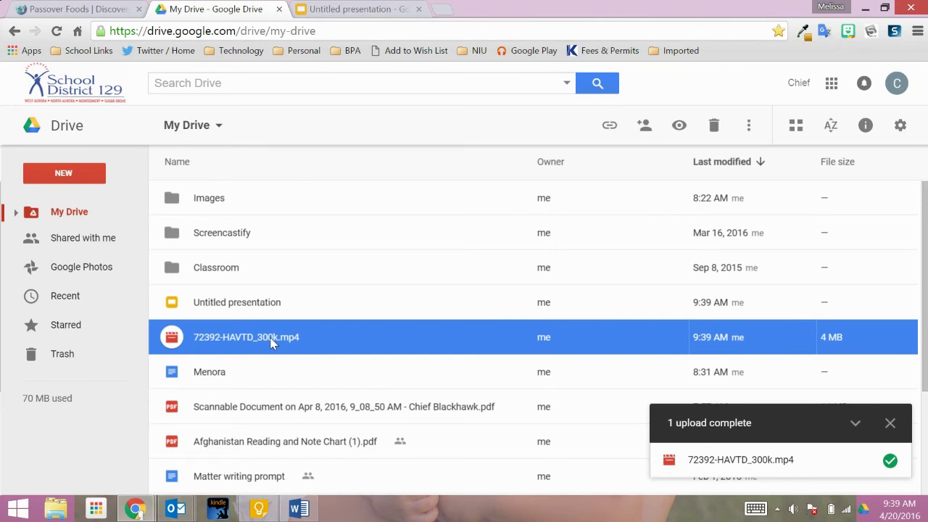
left_click(337, 10)
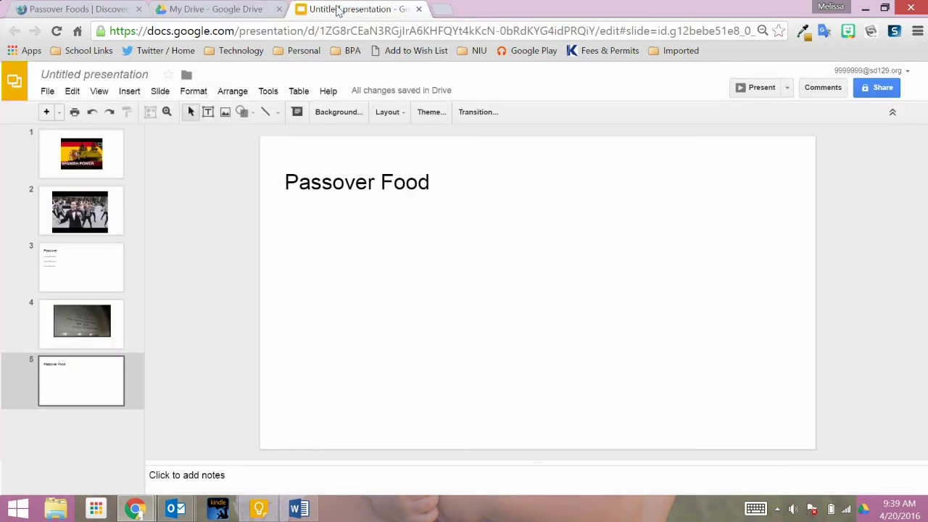
left_click(107, 231)
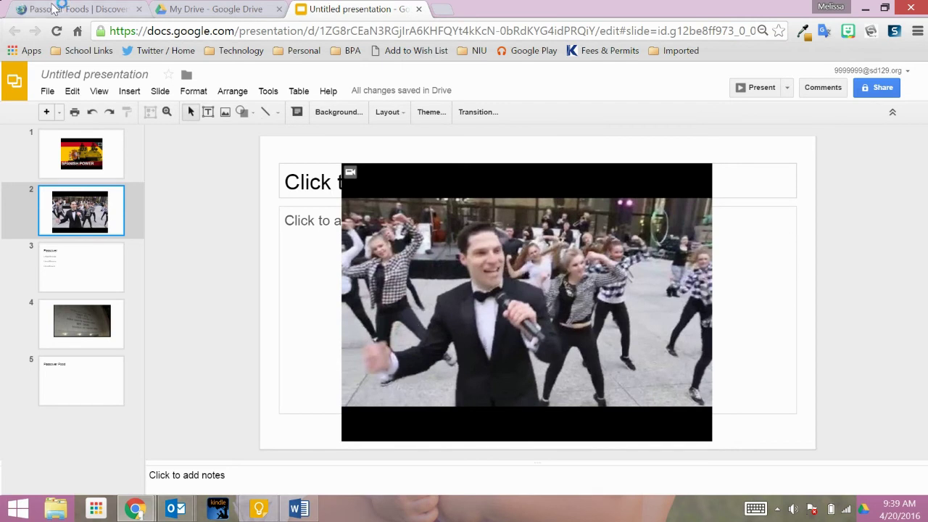
left_click(224, 9)
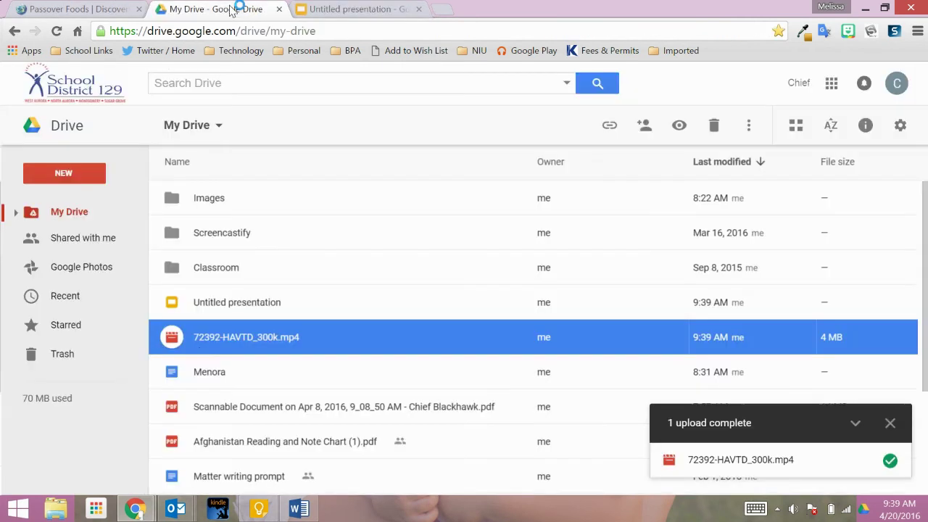
double_click(276, 348)
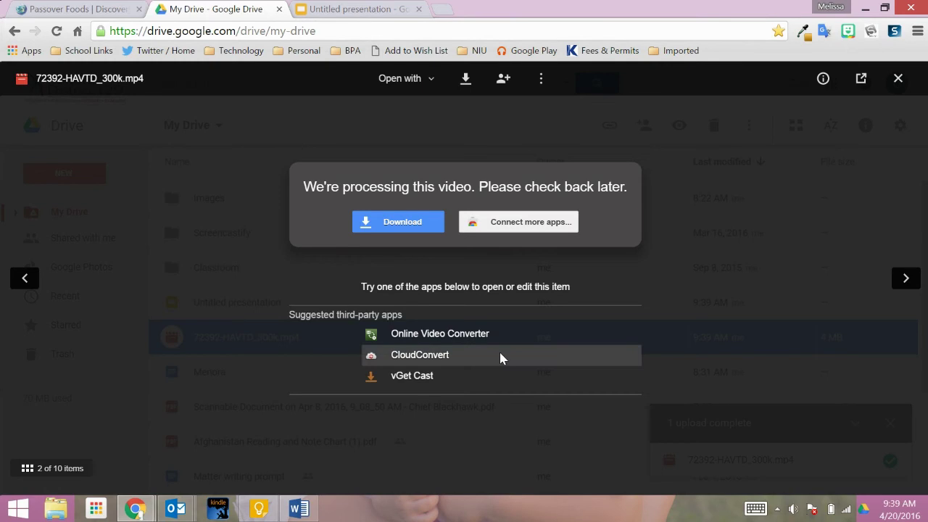
left_click(800, 265)
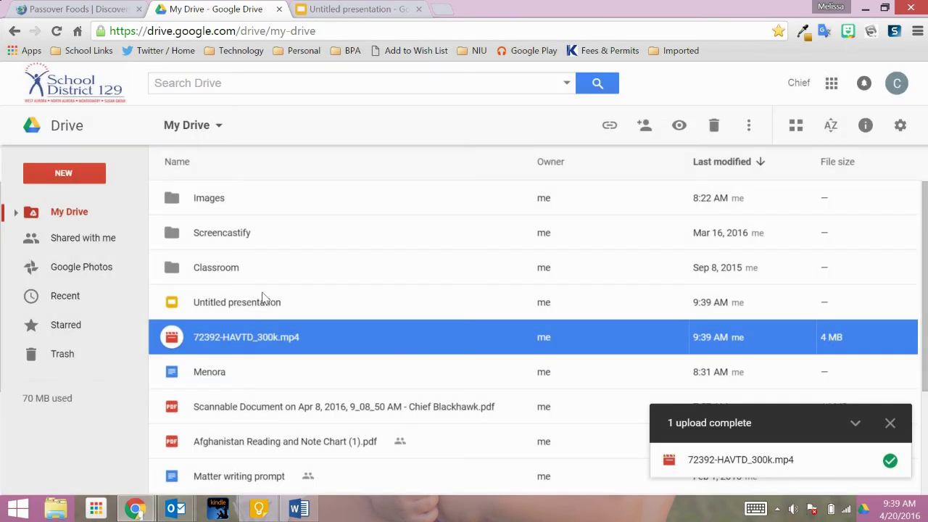
scroll(264, 299, "down", 2)
scroll(263, 299, "down", 2)
scroll(263, 299, "up", 4)
left_click(207, 202)
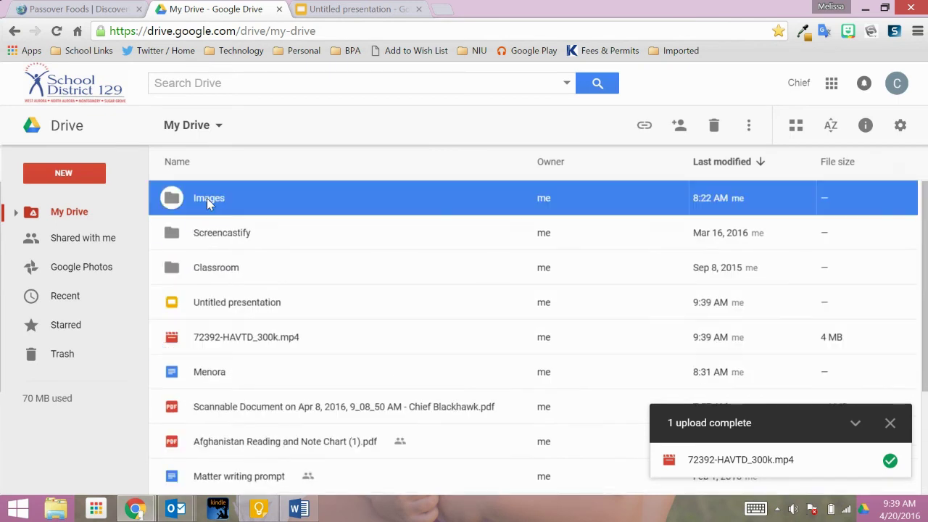
Step: Open LLWR_Judaism_G_300k.mp4 from the Images folder and pause it at 0:35
double_click(207, 198)
left_click(261, 206)
double_click(261, 206)
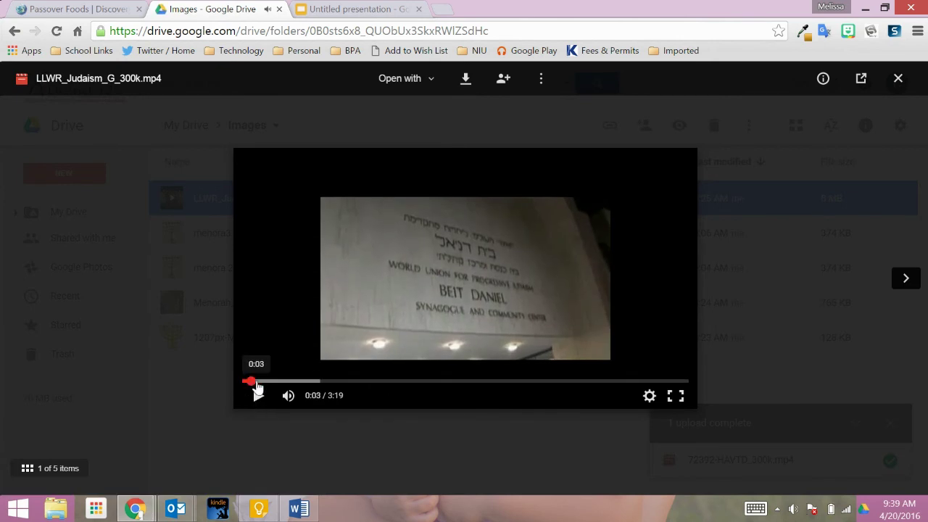
left_click(310, 385)
left_click_drag(311, 385, 321, 384)
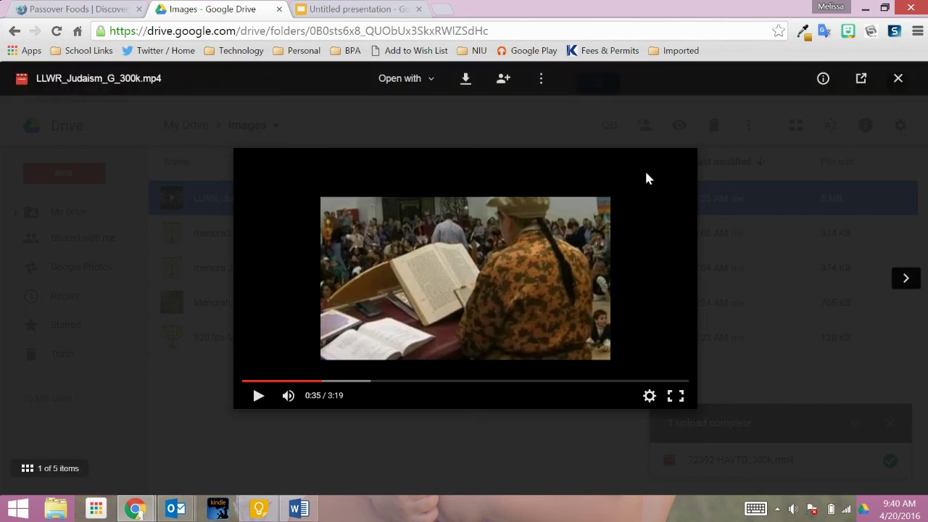
Step: Launch Snipping Tool through Windows Search
key("super+s")
type("sn")
key("Return")
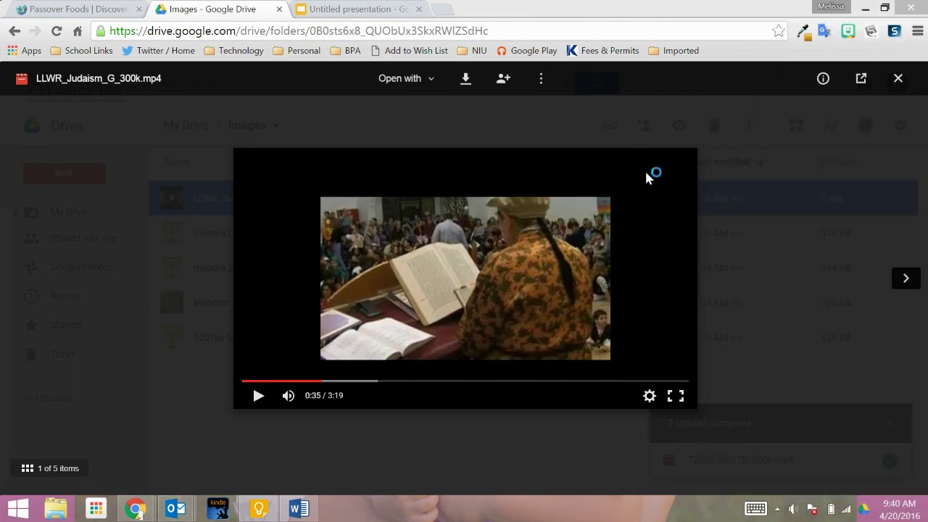
Step: Snip the paused book-reading video frame and return to the presentation
left_click(512, 107)
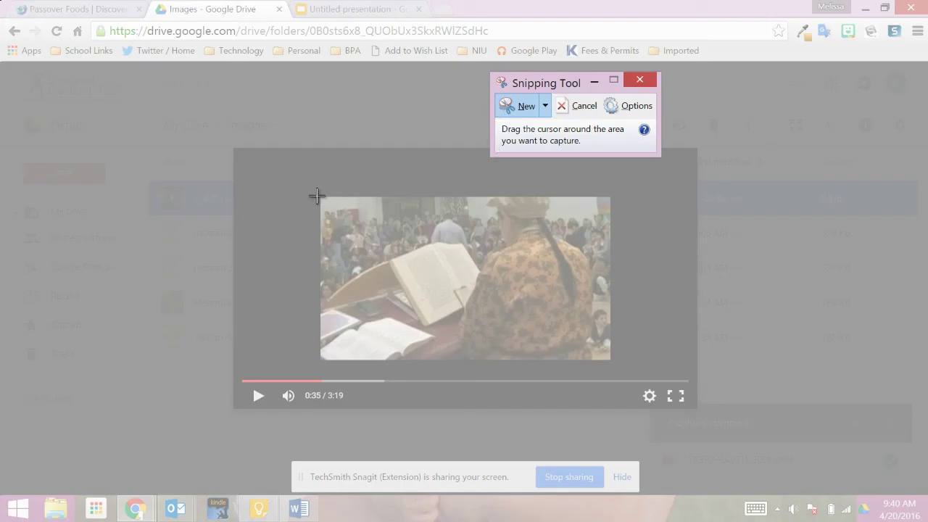
mouse_move(318, 196)
left_mouse_down()
mouse_move(607, 342)
mouse_move(610, 360)
left_mouse_up()
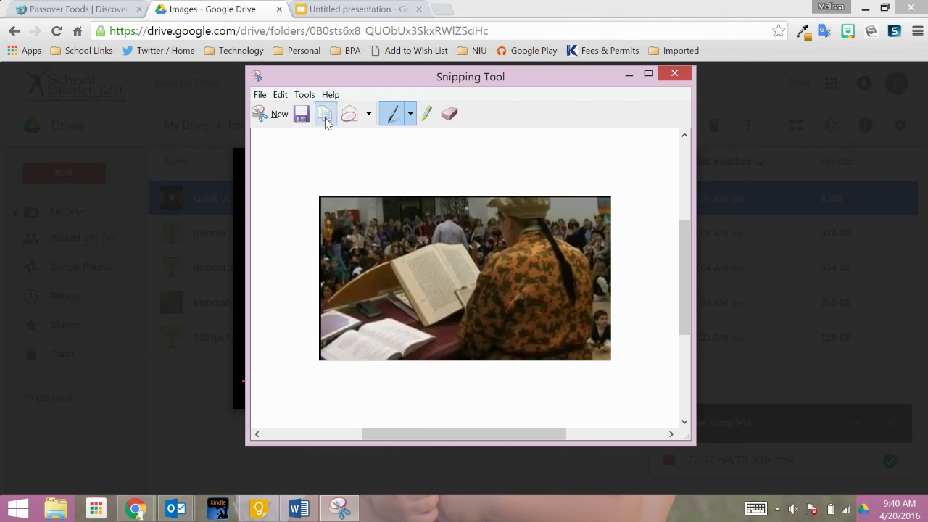
left_click(329, 8)
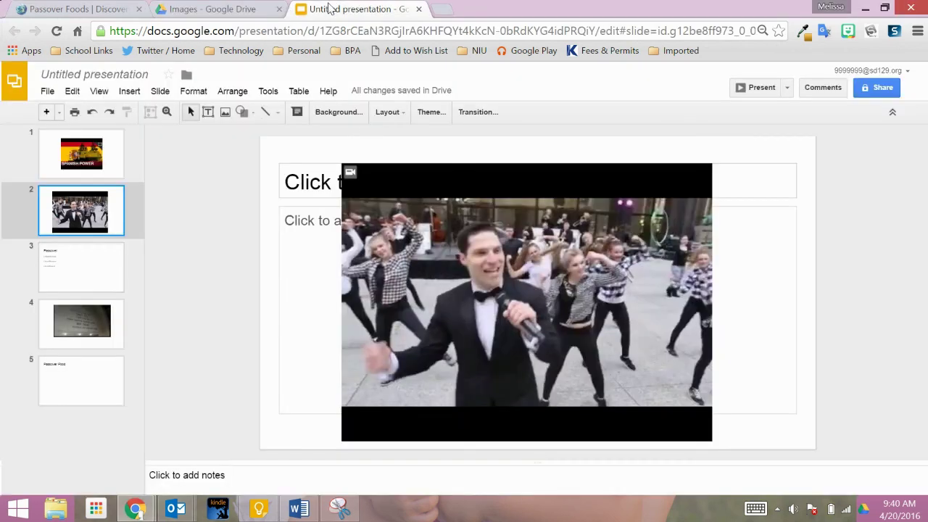
Step: Paste the frame snip onto slide 5, enlarged beneath the Passover Food title, and begin linking it
left_click(71, 392)
right_click(428, 383)
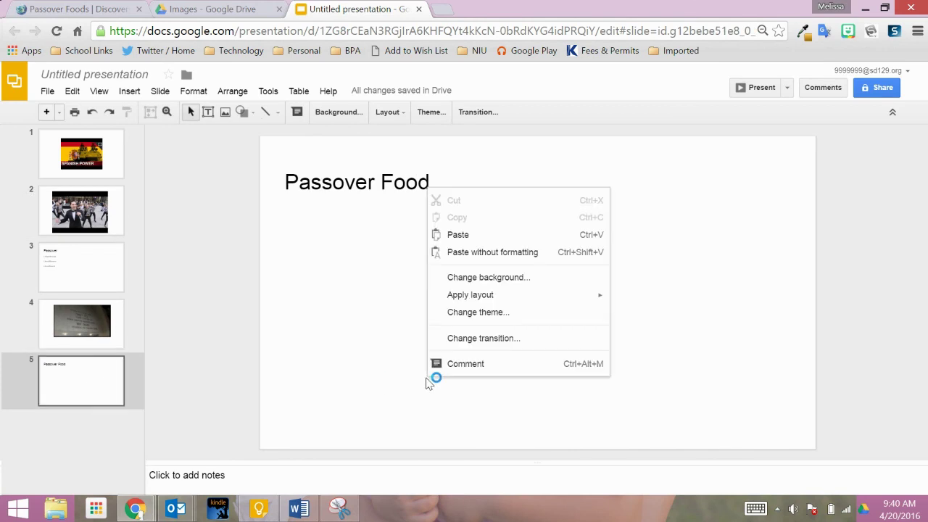
left_click(464, 236)
left_click_drag(464, 255, 420, 291)
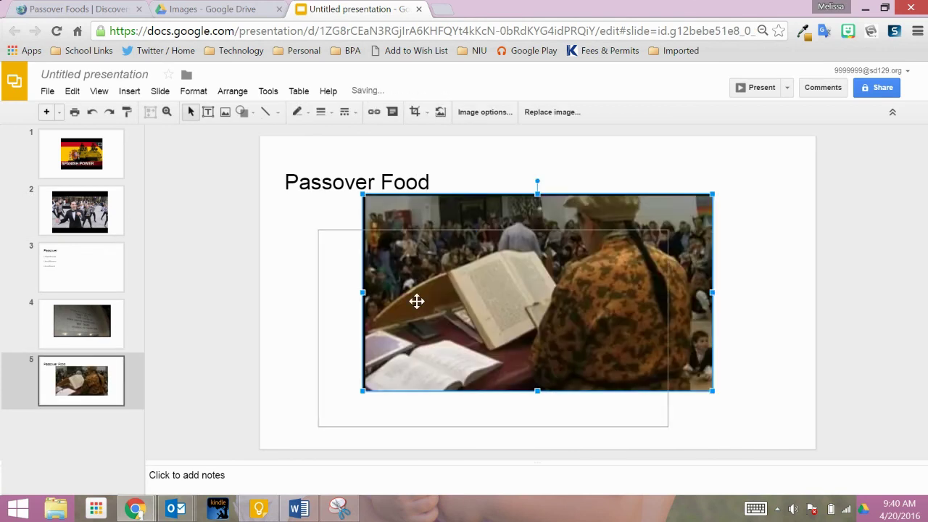
left_click_drag(667, 230, 701, 204)
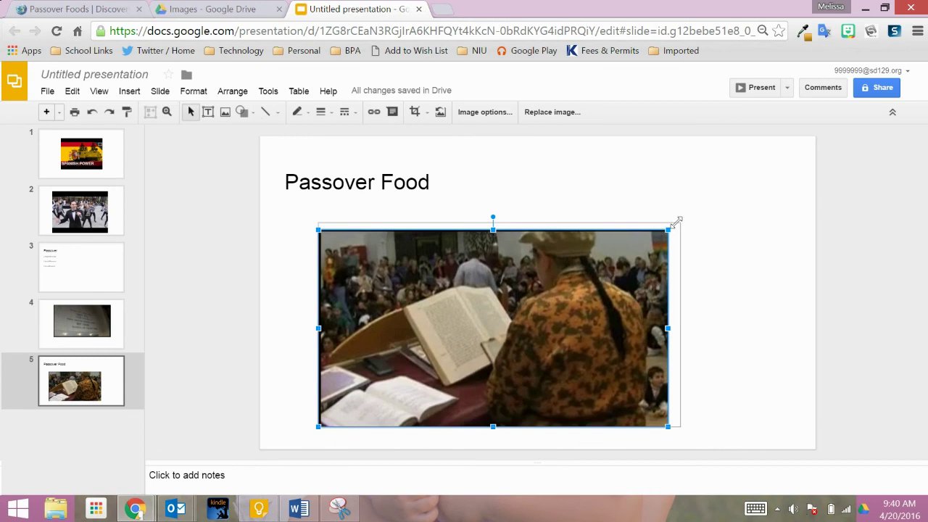
left_click_drag(571, 282, 582, 281)
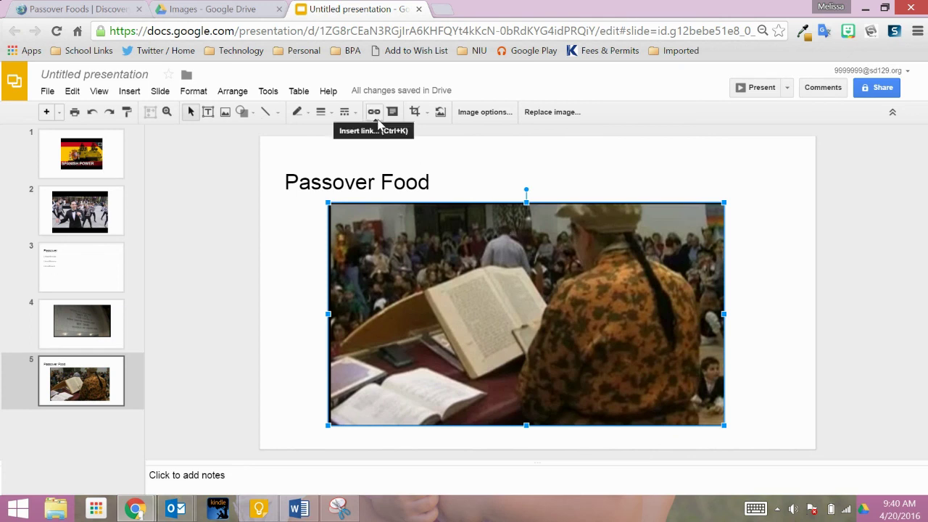
left_click(376, 114)
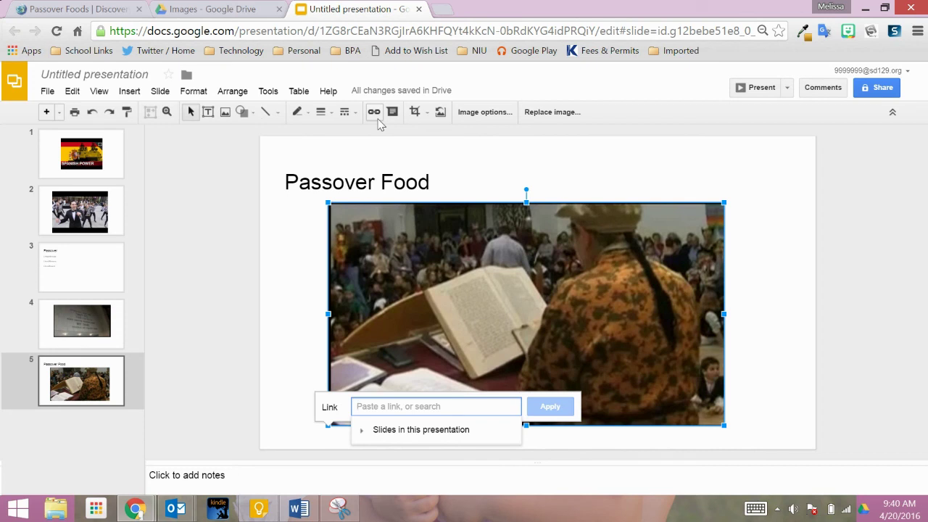
Step: Copy the LLWR_Judaism video's shareable link from Drive's Share settings, then return to Slides
left_click(241, 9)
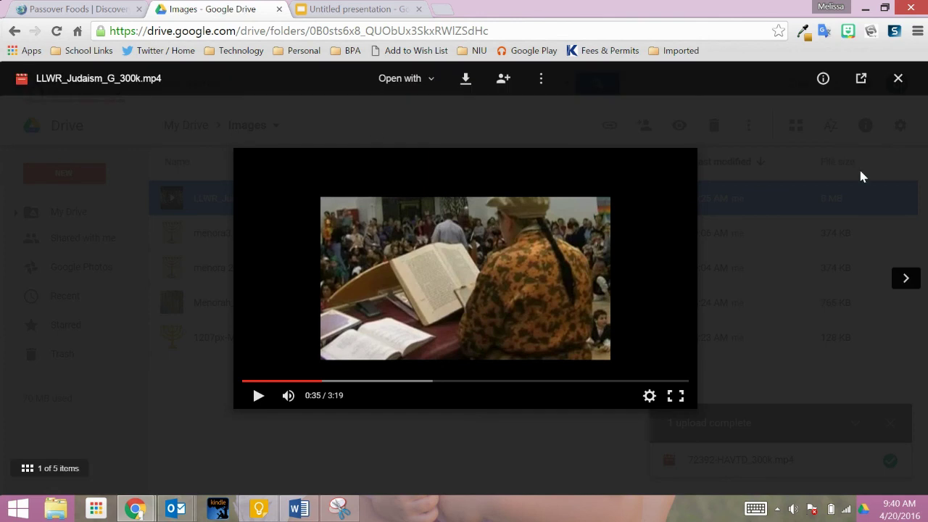
left_click(502, 84)
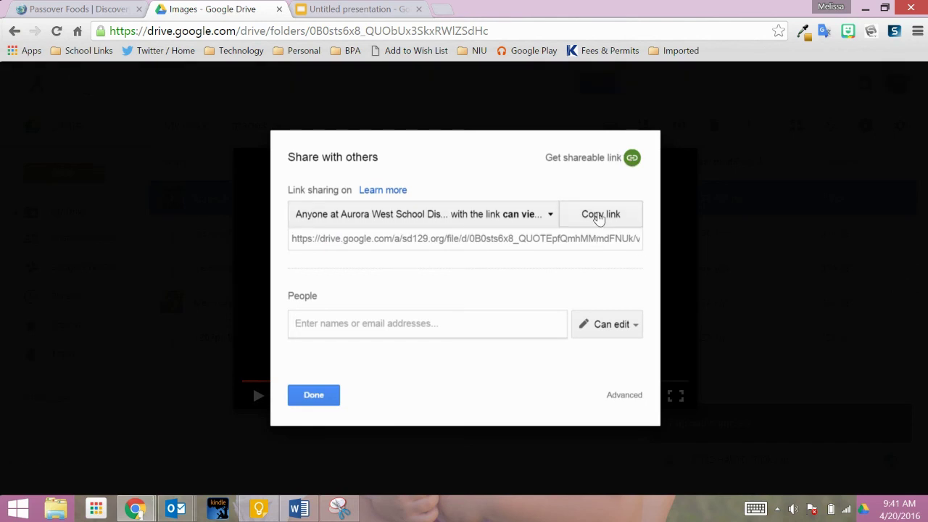
left_click(600, 218)
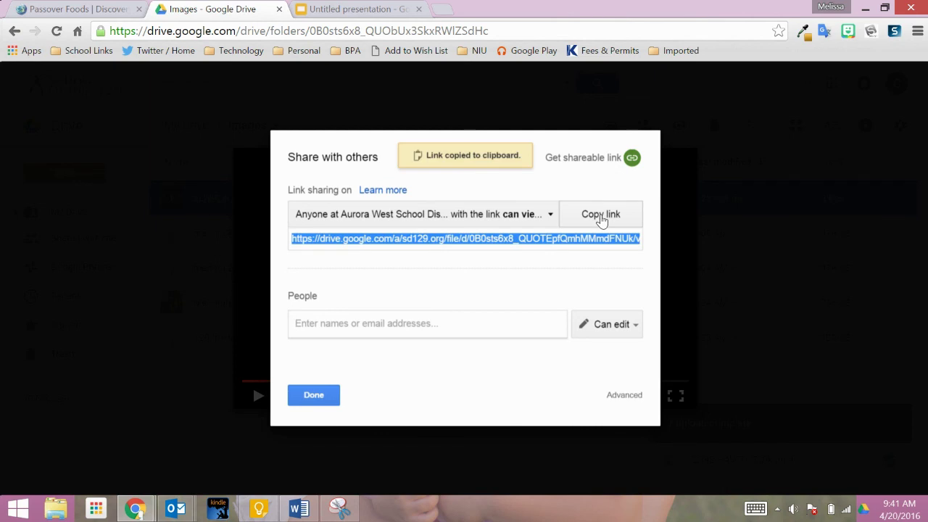
left_click(350, 9)
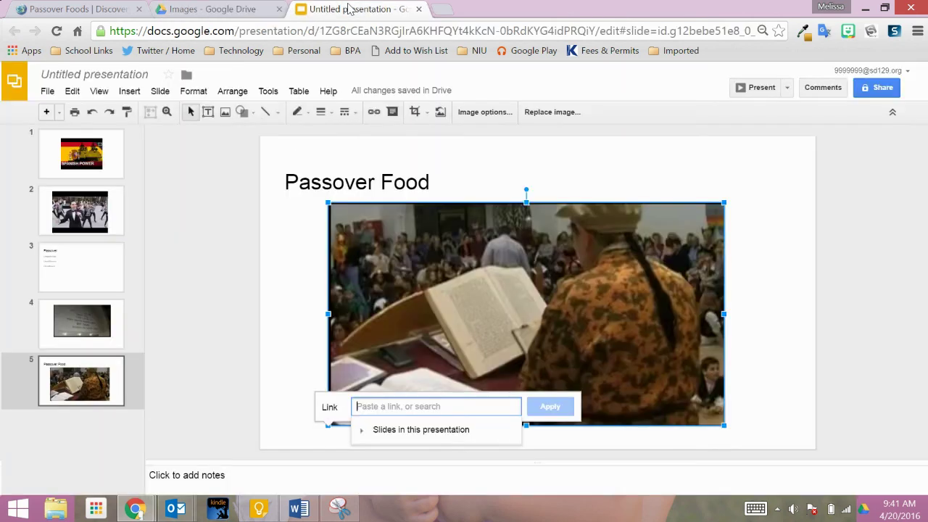
Step: Paste the copied Drive share URL into the image's link box and apply it
right_click(460, 408)
left_click(482, 277)
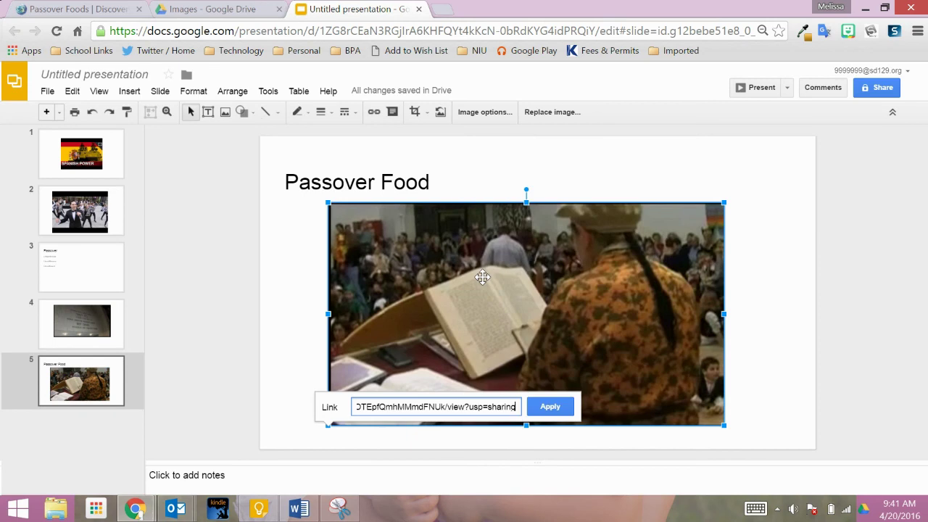
left_click(550, 407)
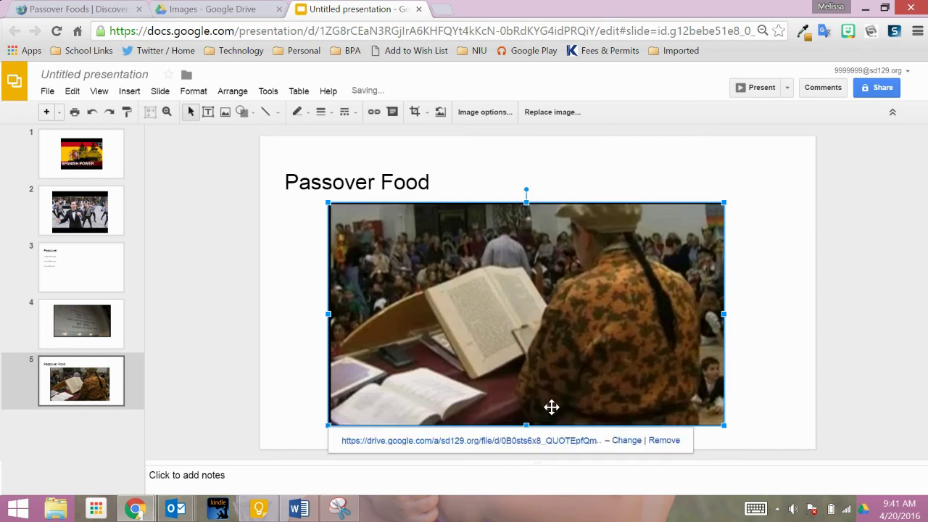